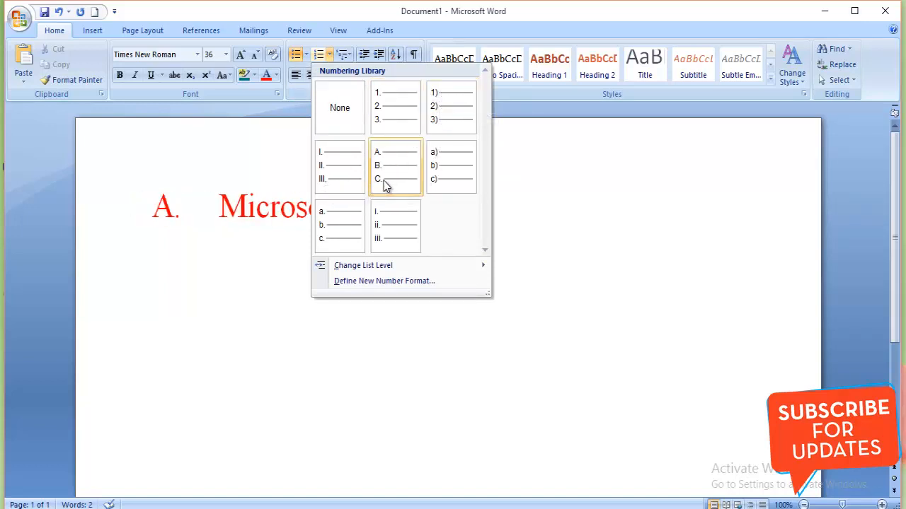
# Step: Apply lowercase Roman numbering to the Microsoft Word line and replace it with the 1) a) i) multilevel list style
pyautogui.click(385, 234)
pyautogui.click(266, 259)
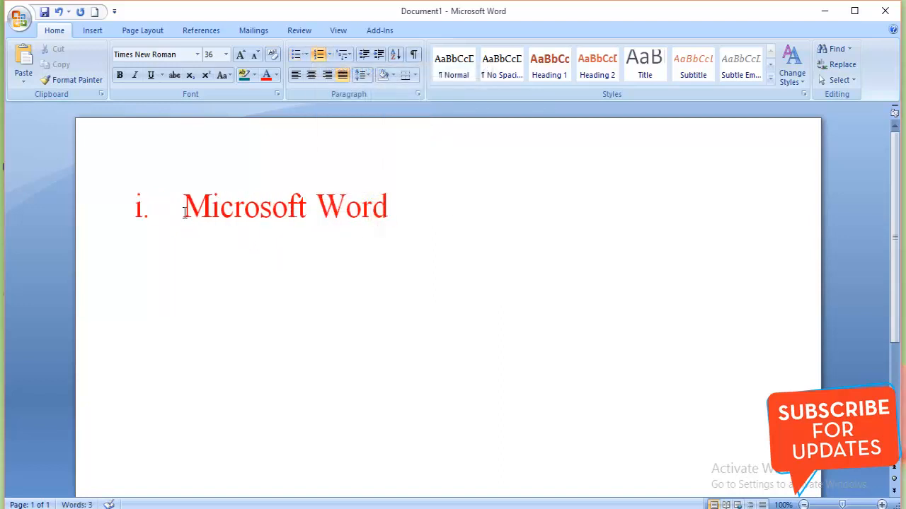
pyautogui.moveTo(182, 205); pyautogui.dragTo(410, 205)
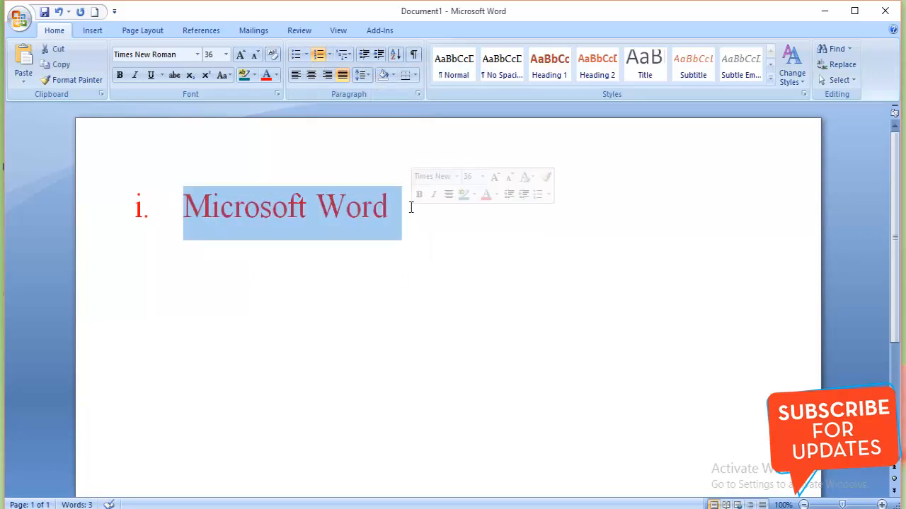
pyautogui.click(348, 55)
pyautogui.moveTo(359, 117)
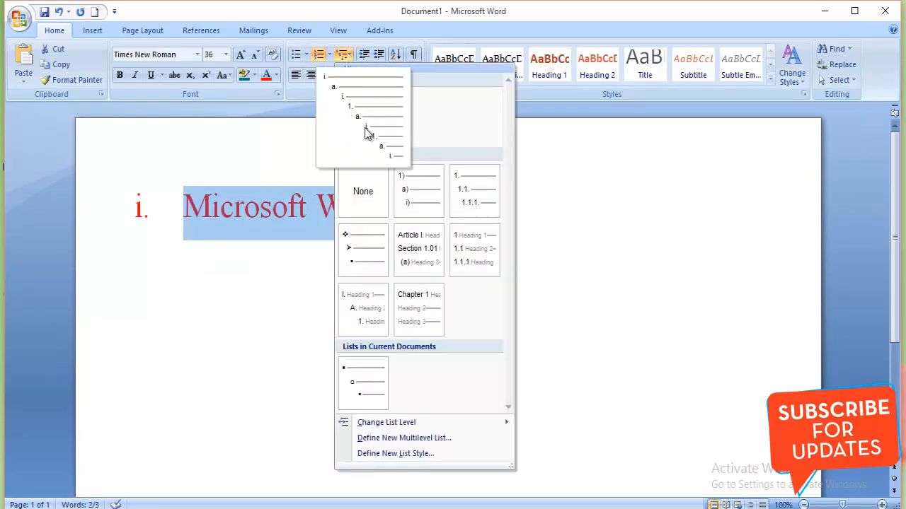
pyautogui.moveTo(426, 233)
pyautogui.moveTo(398, 177)
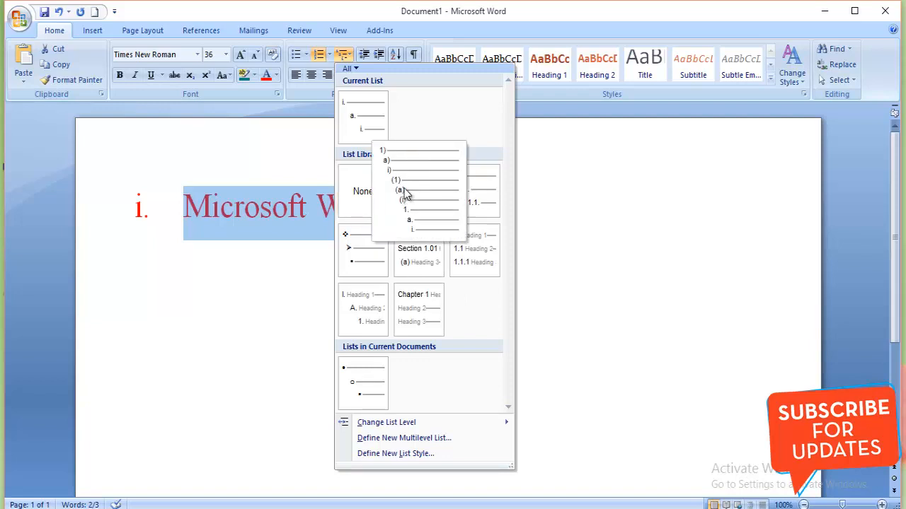
pyautogui.click(402, 191)
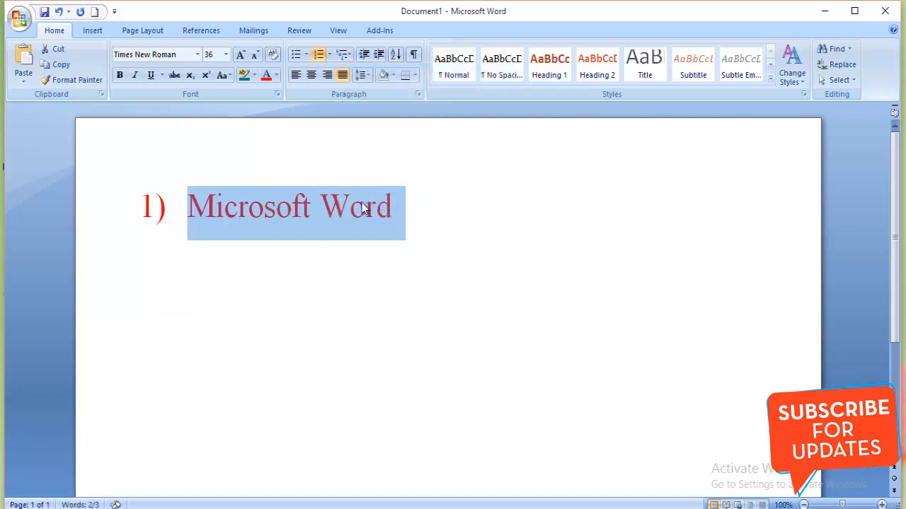
# Step: Add 23232 as the second list item plus an empty third item, and switch the list to the diamond-and-arrow multilevel bullets
pyautogui.click(400, 208)
pyautogui.press('Return')
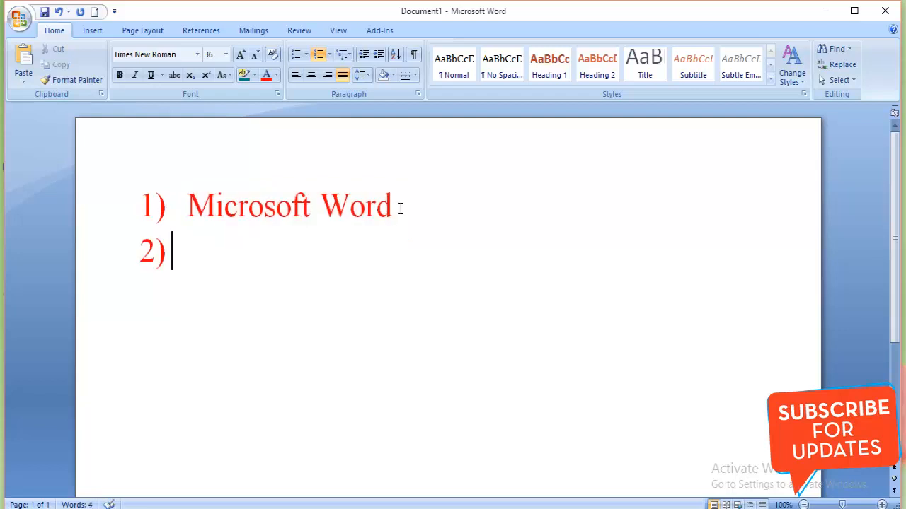
pyautogui.write('23232')
pyautogui.press('Return')
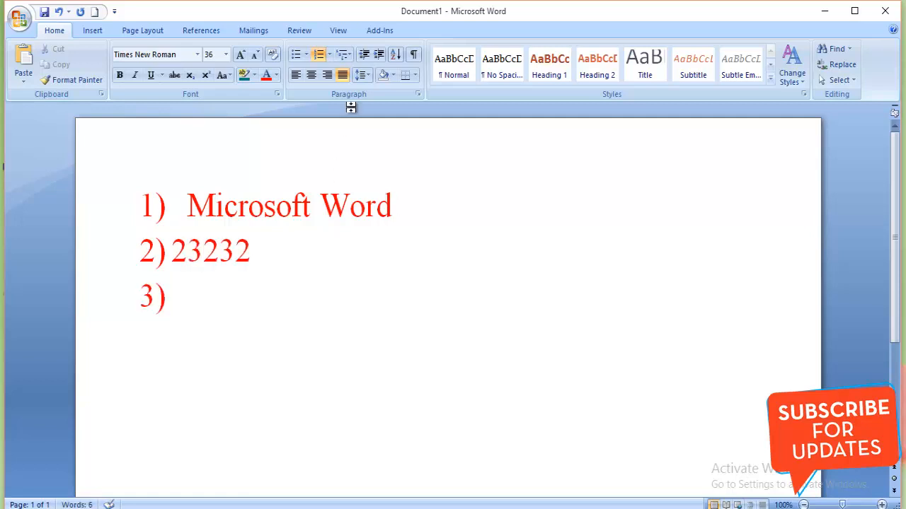
pyautogui.click(342, 55)
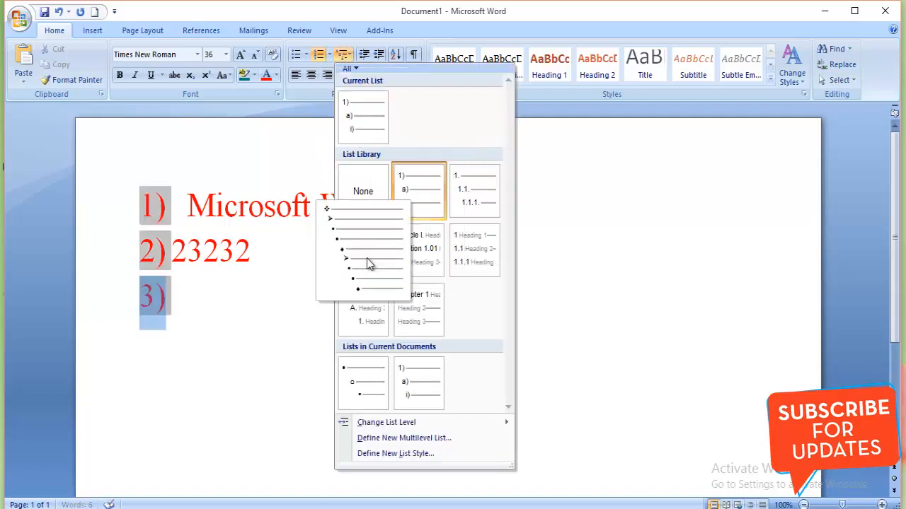
pyautogui.click(372, 265)
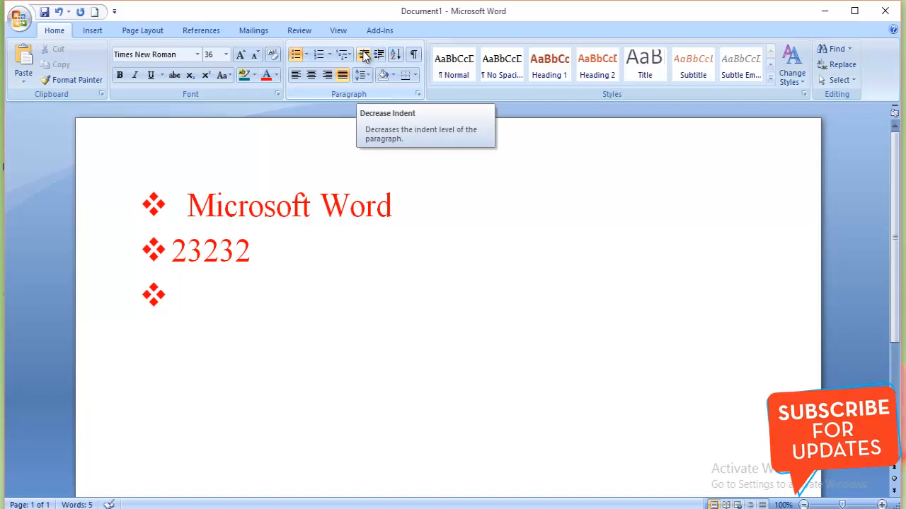
# Step: Increase the empty third bullet's indent by three levels and decrease it back to the first level
pyautogui.click(380, 56)
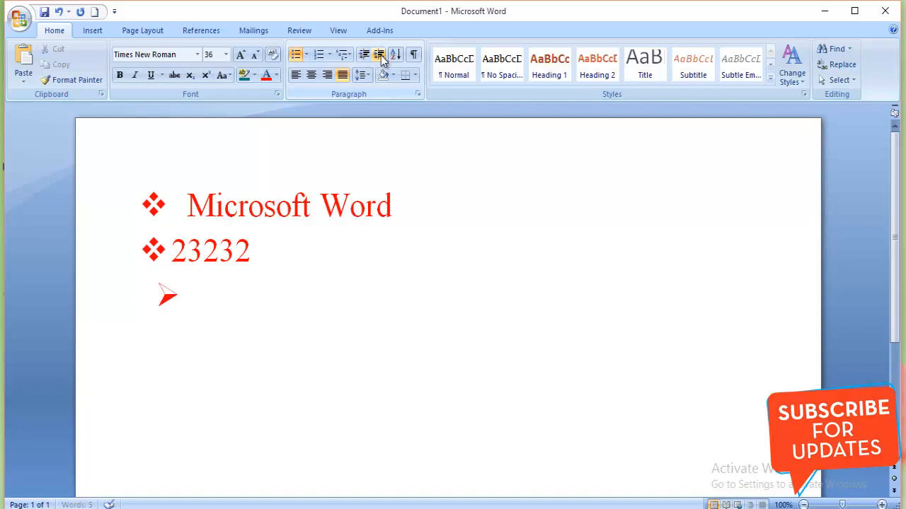
pyautogui.click(380, 56)
pyautogui.click(378, 55)
pyautogui.click(364, 56)
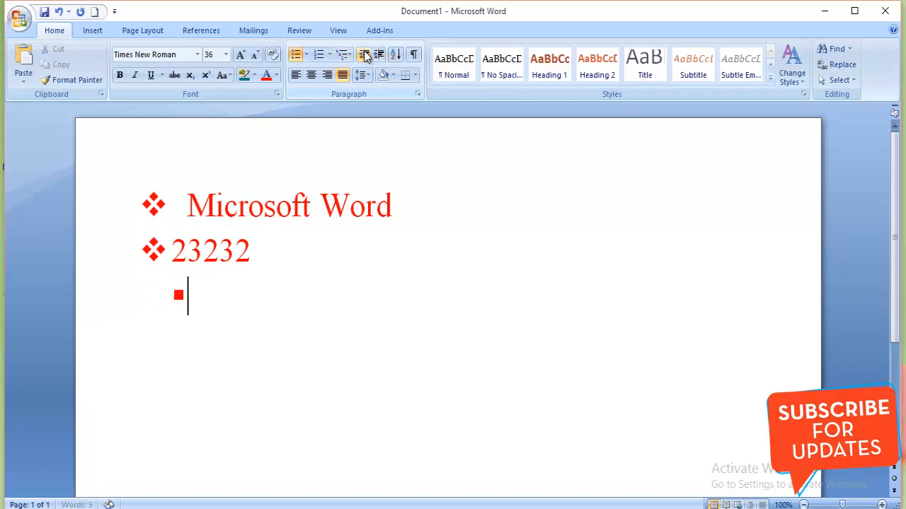
pyautogui.click(365, 55)
pyautogui.click(364, 56)
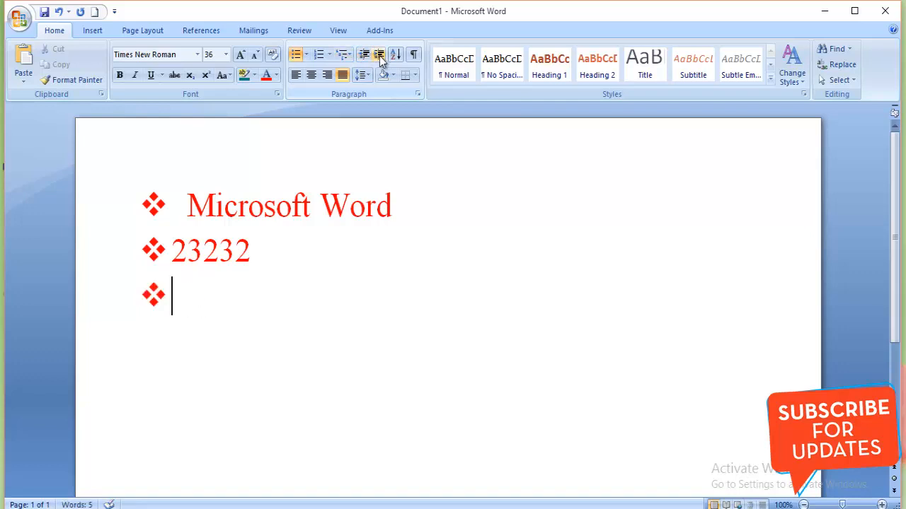
# Step: Increase the indent of the empty third bullet by six levels
pyautogui.click(380, 56)
pyautogui.click(379, 56)
pyautogui.click(379, 56)
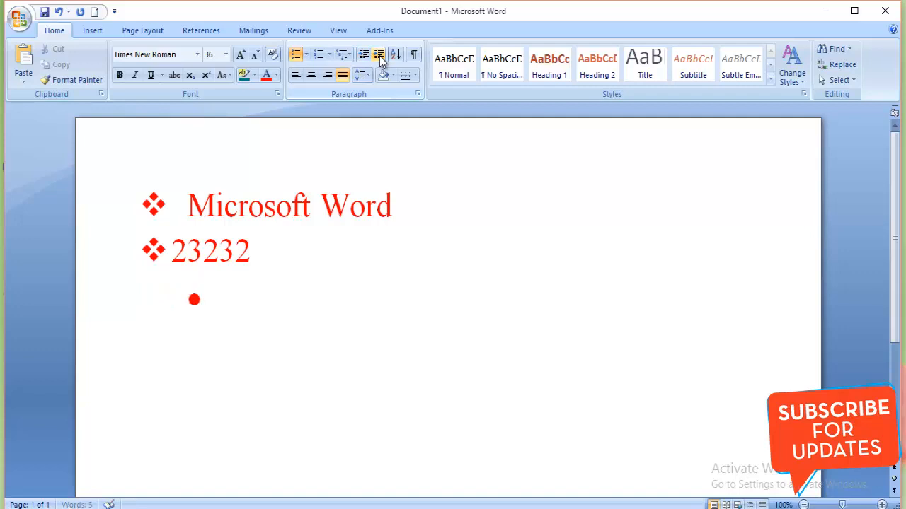
pyautogui.click(379, 56)
pyautogui.click(379, 56)
pyautogui.click(380, 56)
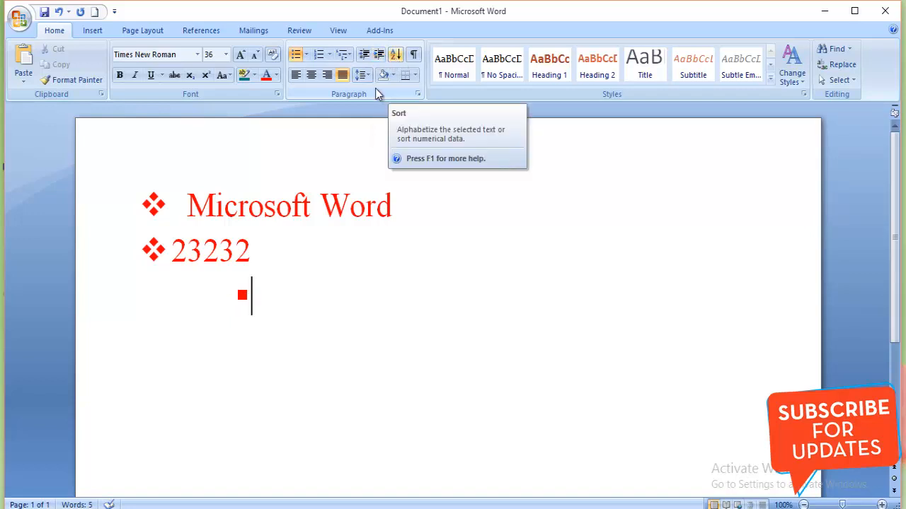
# Step: Choose Descending and Header row in the Sort Text settings, review the sort options, and close without sorting the list
pyautogui.click(396, 55)
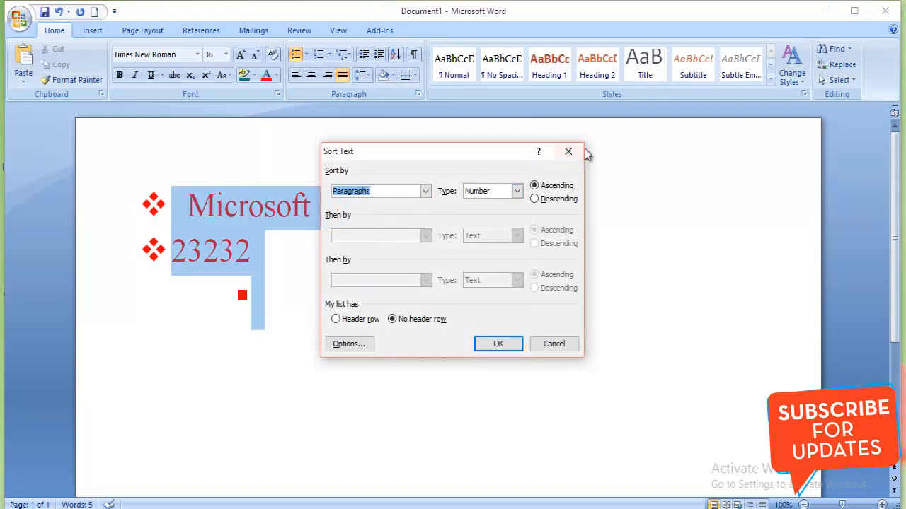
pyautogui.click(537, 201)
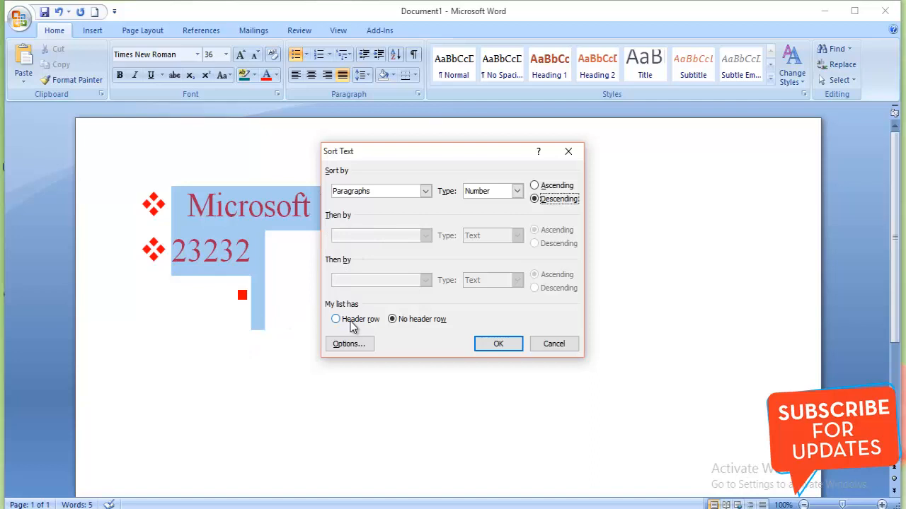
pyautogui.click(397, 318)
pyautogui.click(352, 321)
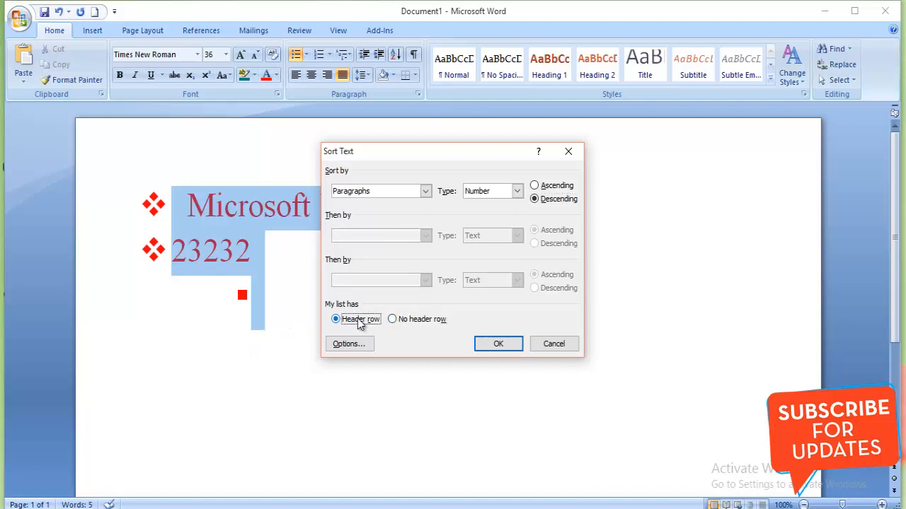
pyautogui.click(356, 345)
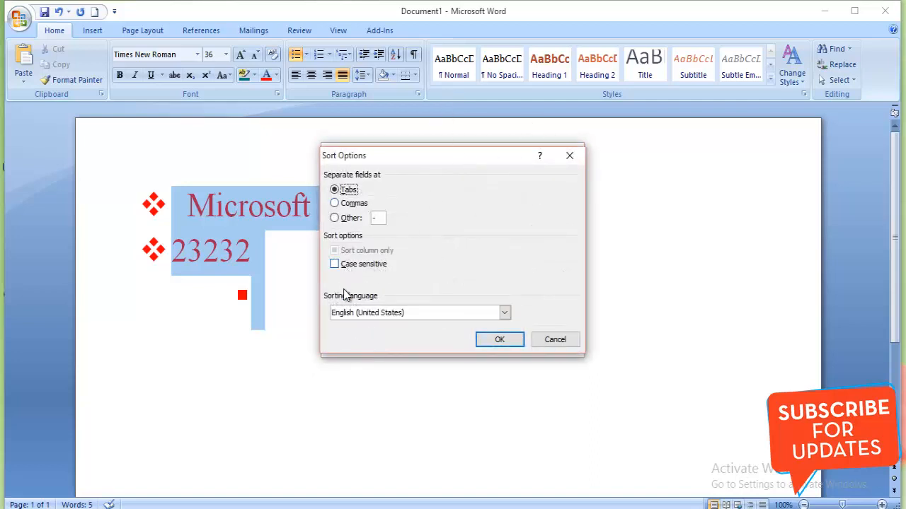
pyautogui.click(505, 338)
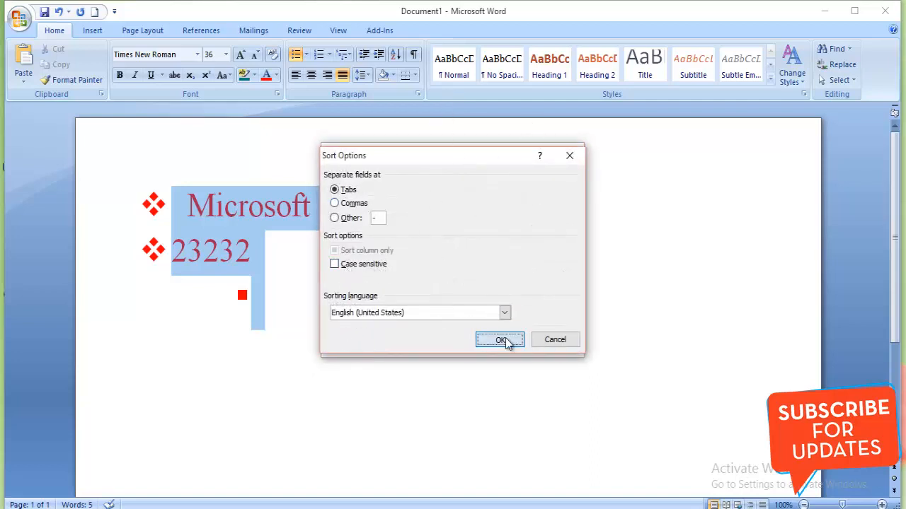
pyautogui.click(570, 151)
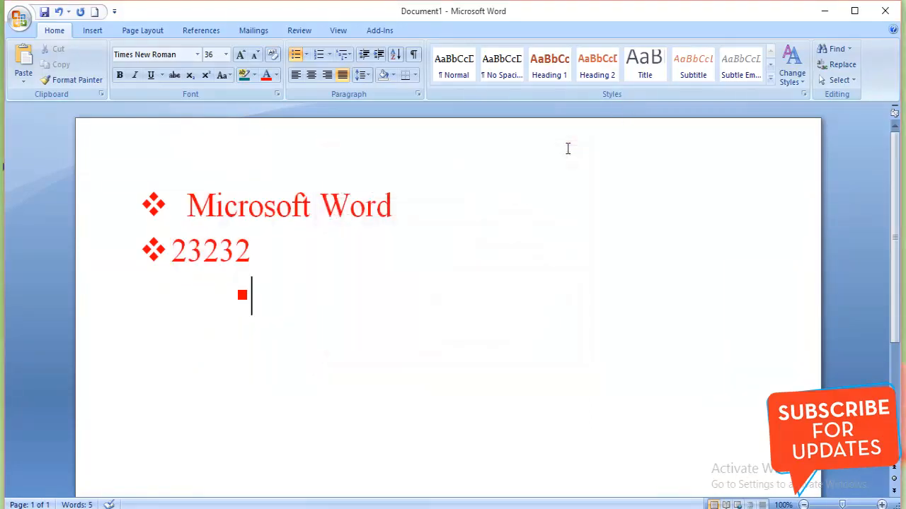
# Step: Toggle the display of paragraph marks and hidden formatting symbols on and off twice
pyautogui.click(415, 58)
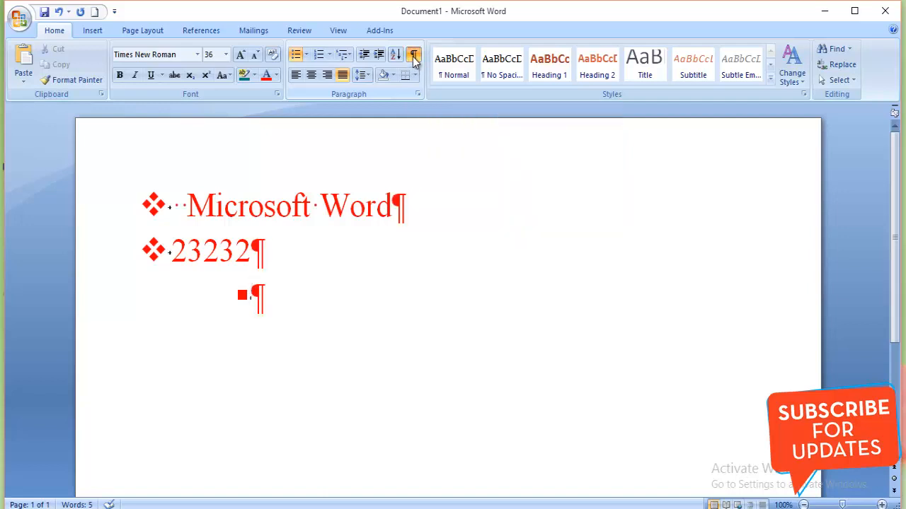
pyautogui.click(414, 58)
pyautogui.click(415, 58)
pyautogui.click(415, 58)
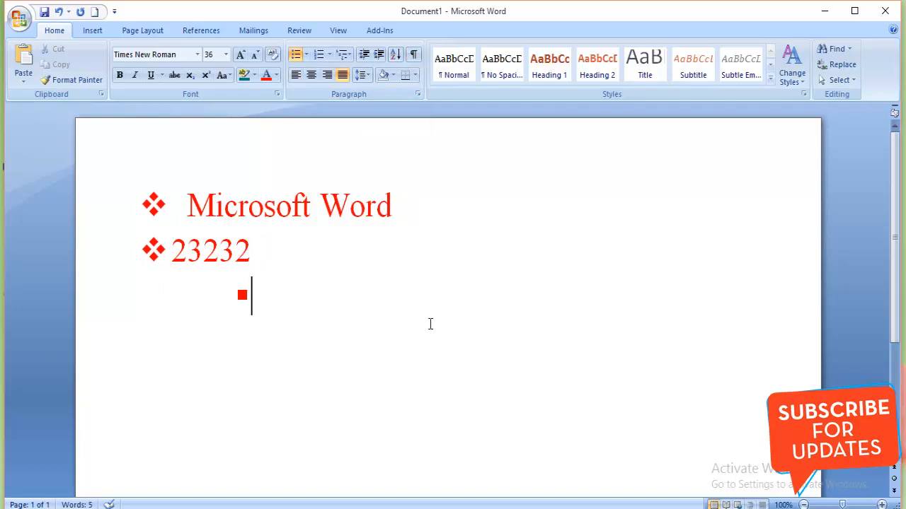
# Step: Promote the indented empty bullet back to the first list level
pyautogui.hotkey('shift', 'Tab')
pyautogui.hotkey('shift', 'Tab')
pyautogui.hotkey('shift', 'Tab')
pyautogui.hotkey('shift', 'Tab')
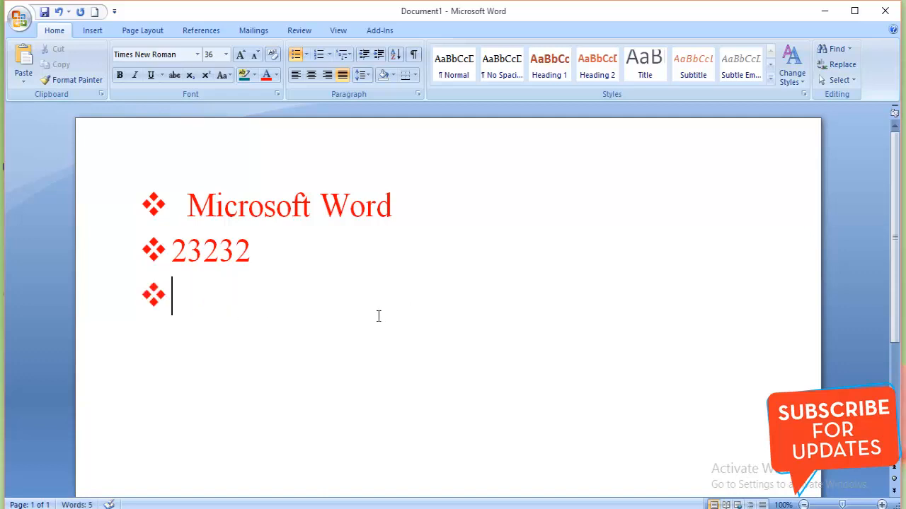
# Step: End the bulleted list, leave blank lines below it, and paste the copied paragraph beginning "Perfect looking skin"
pyautogui.press('Return')
pyautogui.press('Return')
pyautogui.press('Return')
pyautogui.scroll(-3, 375, 322)
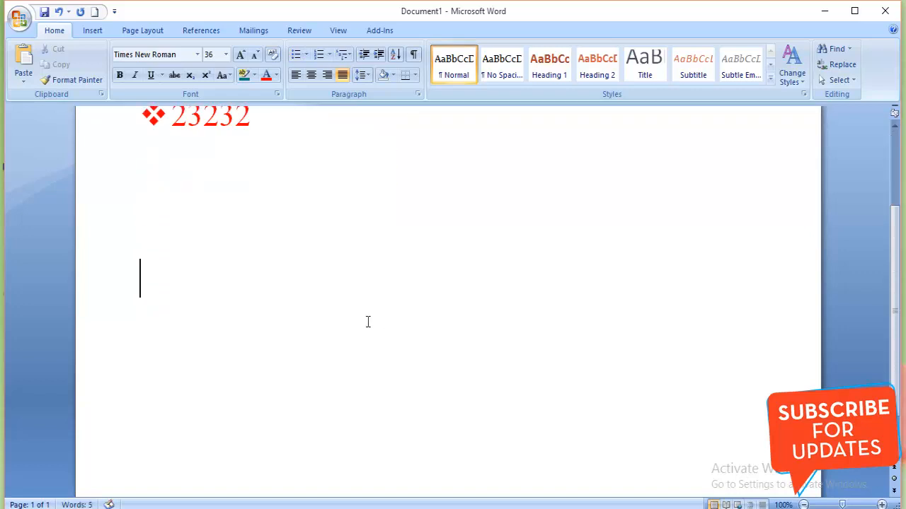
pyautogui.rightClick(198, 273)
pyautogui.click(239, 313)
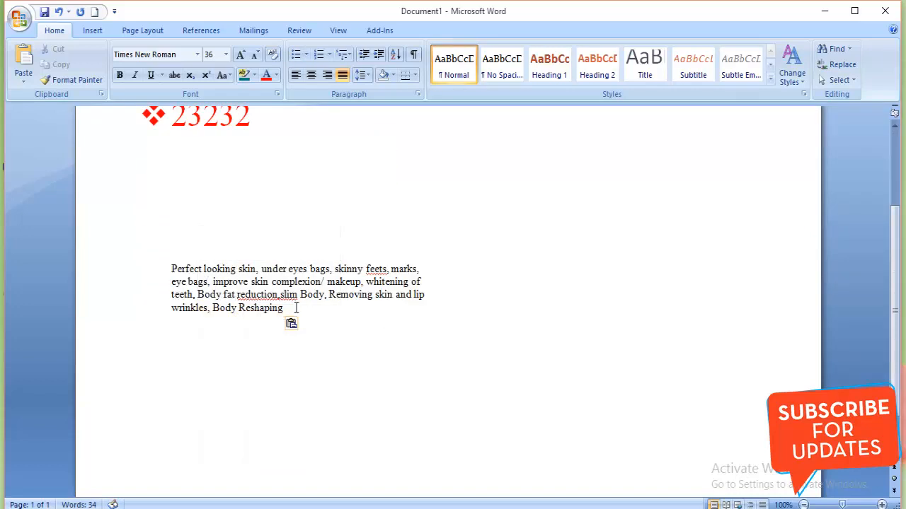
# Step: Set the font size of the whole pasted paragraph to 22
pyautogui.moveTo(170, 270); pyautogui.dragTo(358, 315)
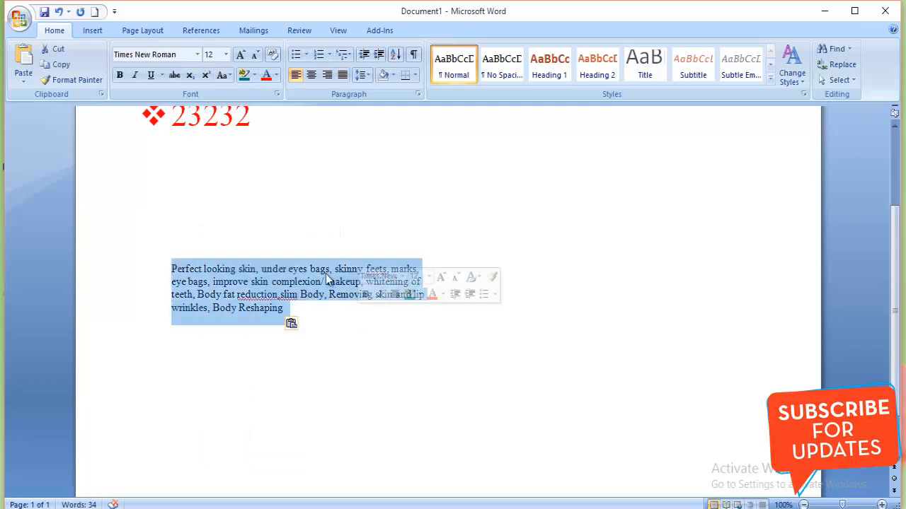
pyautogui.click(225, 55)
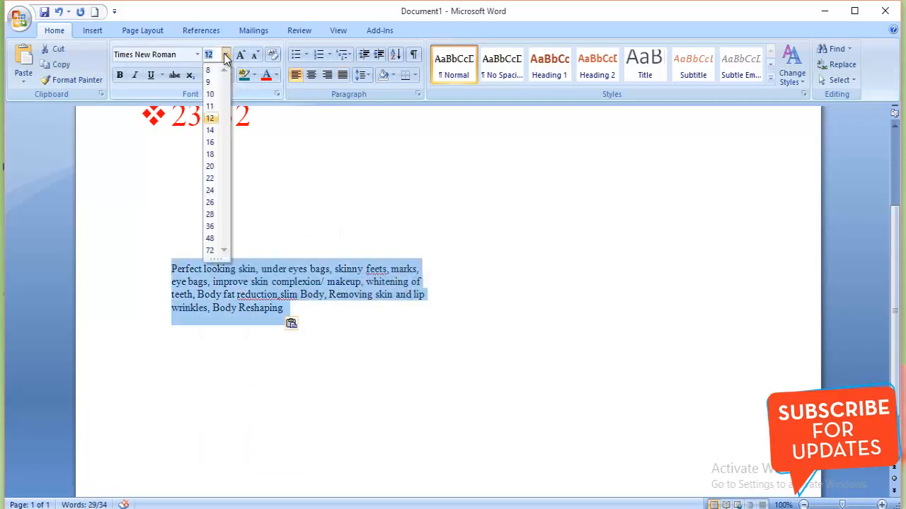
pyautogui.click(210, 179)
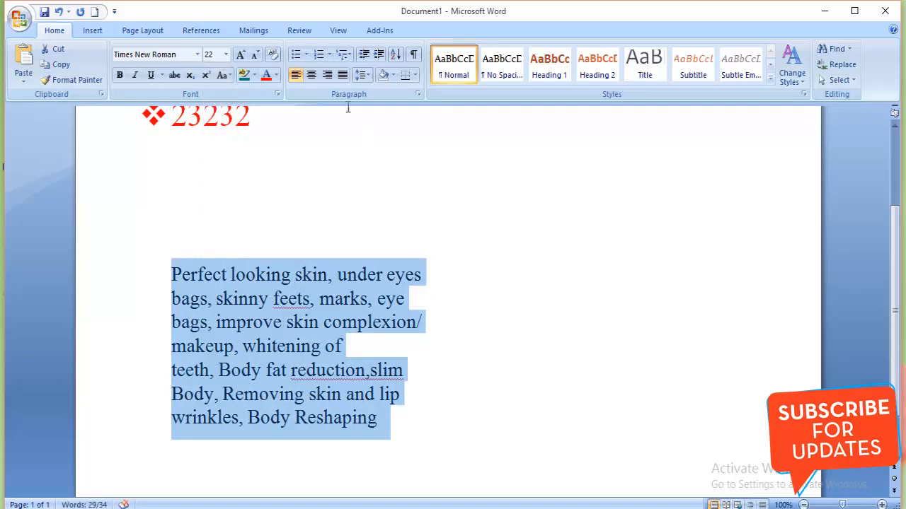
# Step: Try centered, right and justified alignment on the pasted paragraph, and return it to left alignment
pyautogui.click(313, 74)
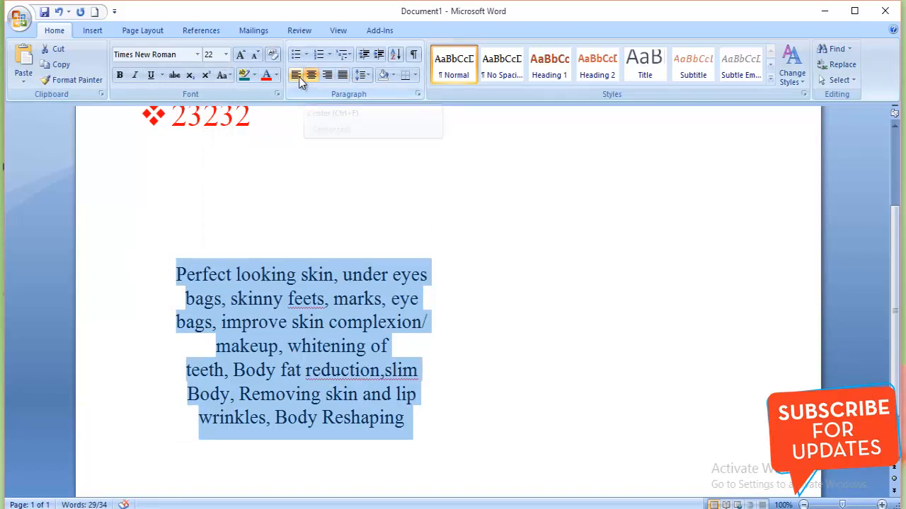
pyautogui.click(295, 75)
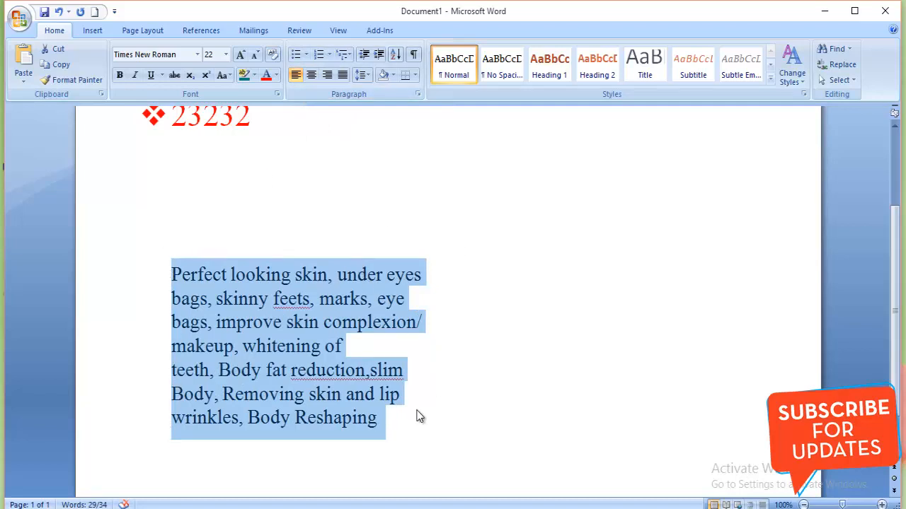
pyautogui.click(311, 75)
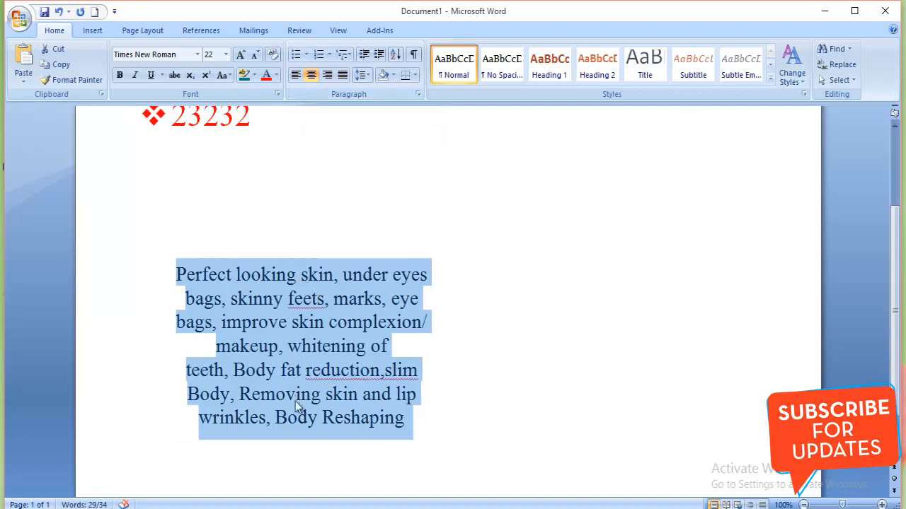
pyautogui.click(327, 75)
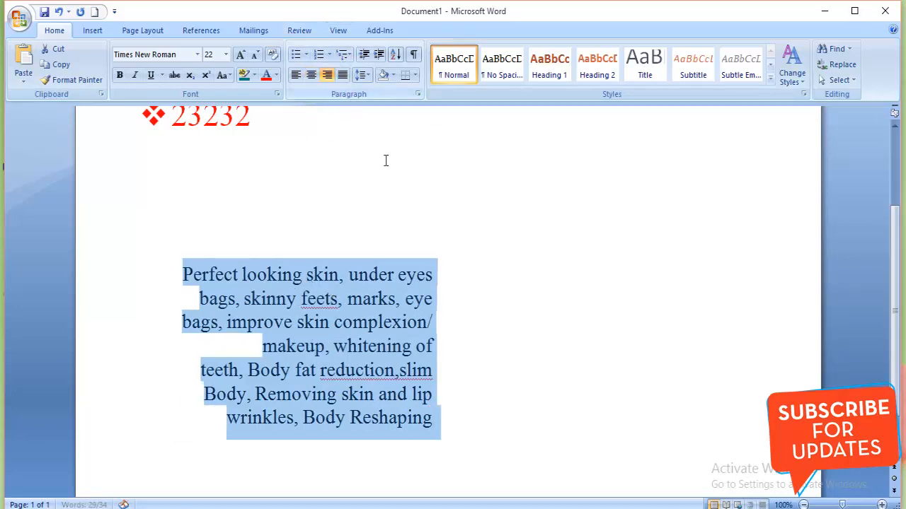
pyautogui.click(341, 75)
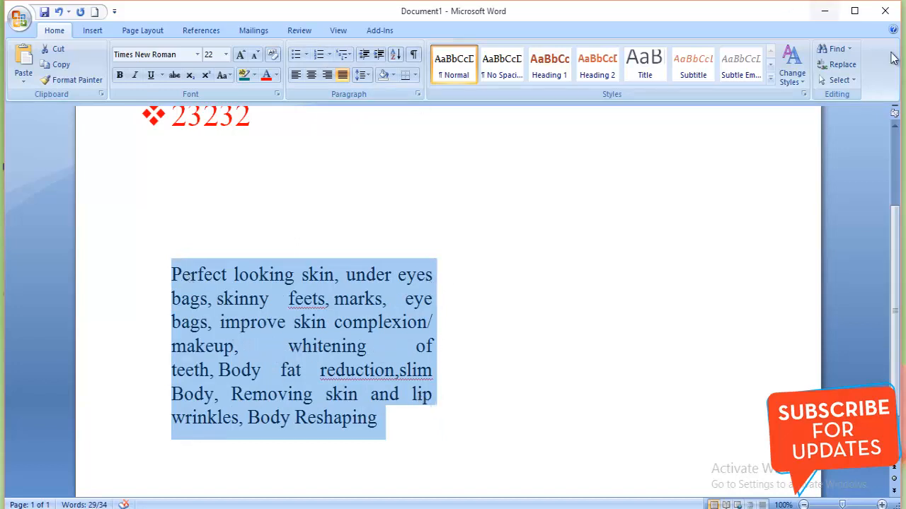
pyautogui.click(295, 76)
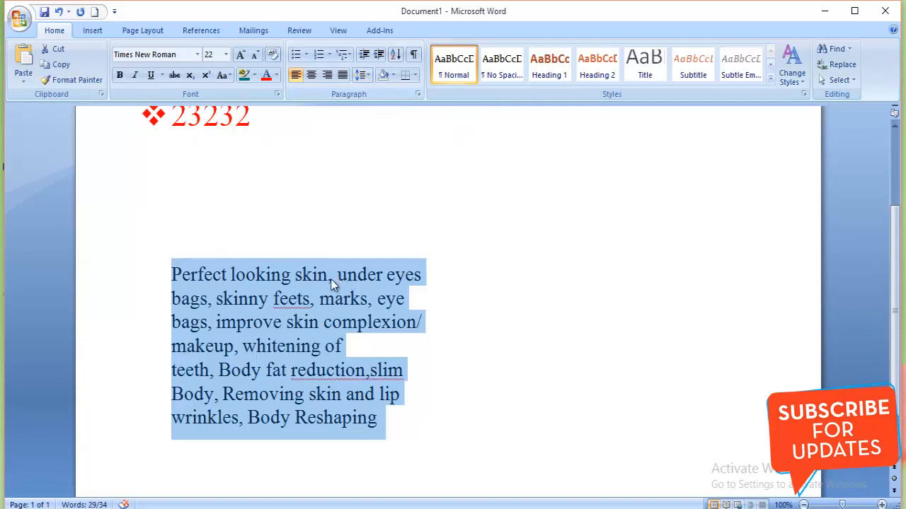
# Step: Try 1.15 and 2.0 line spacing on the selected "Perfect looking skin" paragraph, and return it to 1.0
pyautogui.click(363, 75)
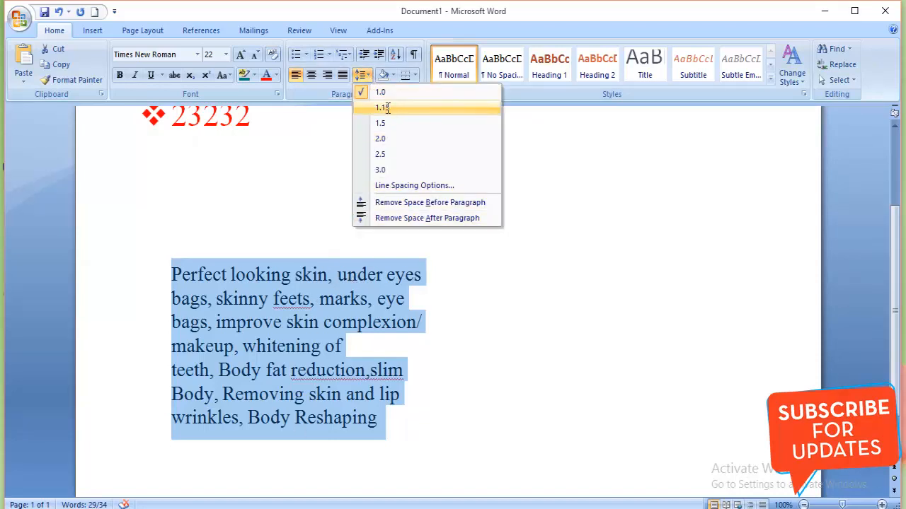
pyautogui.click(389, 107)
pyautogui.click(368, 73)
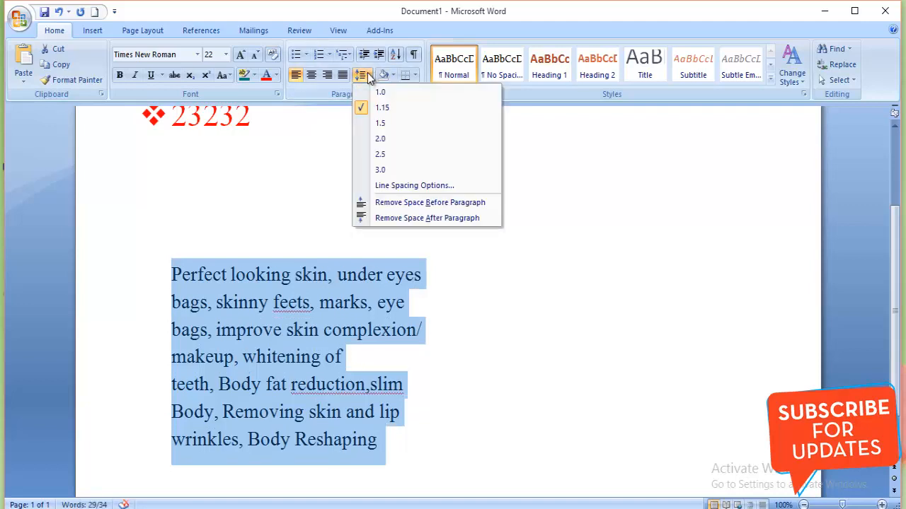
pyautogui.click(380, 139)
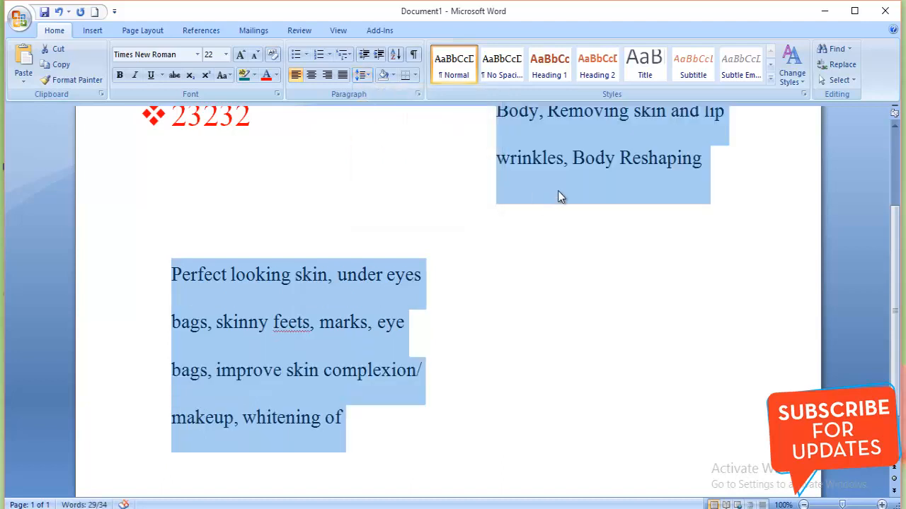
pyautogui.click(371, 75)
pyautogui.click(375, 90)
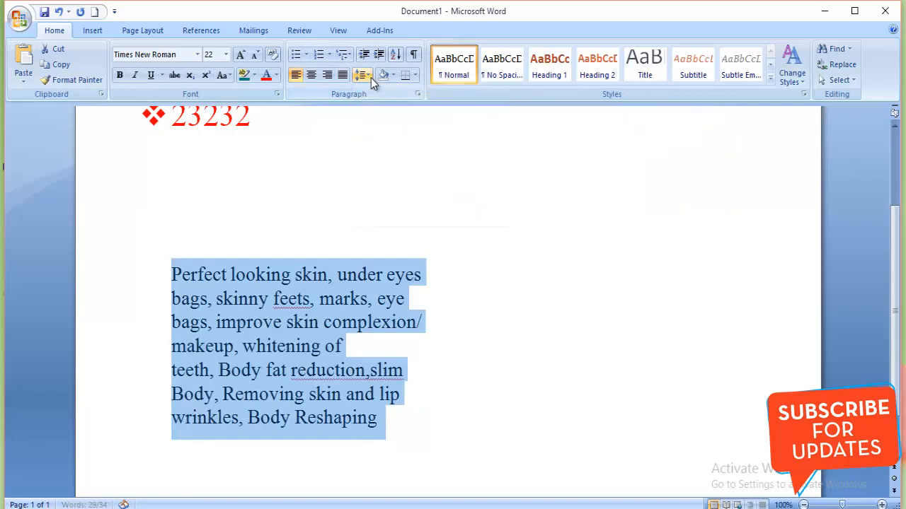
pyautogui.click(370, 77)
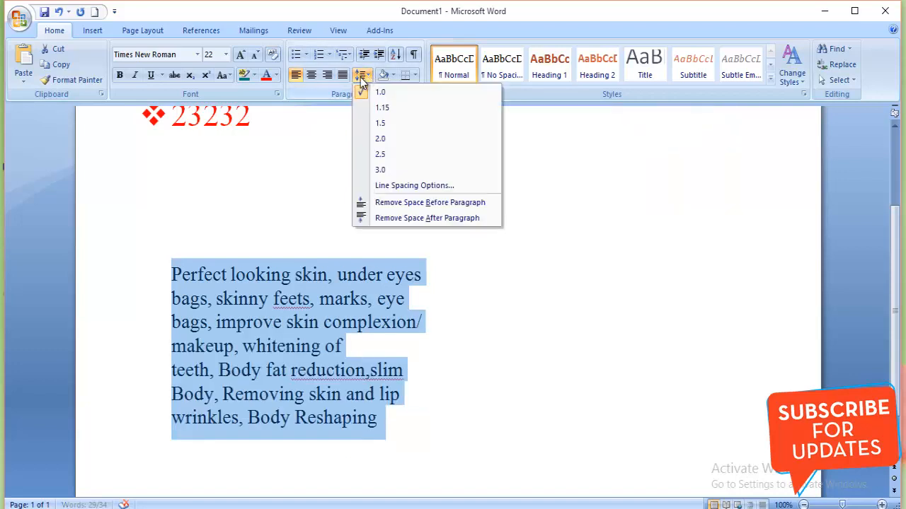
pyautogui.click(321, 149)
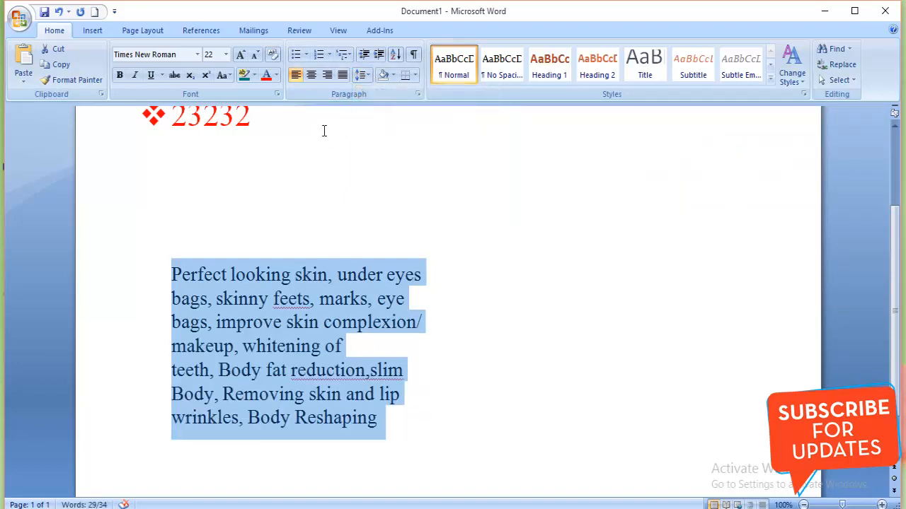
# Step: Shade the selected paragraph with a yellow theme color and place the cursor in the blank line above it
pyautogui.click(393, 76)
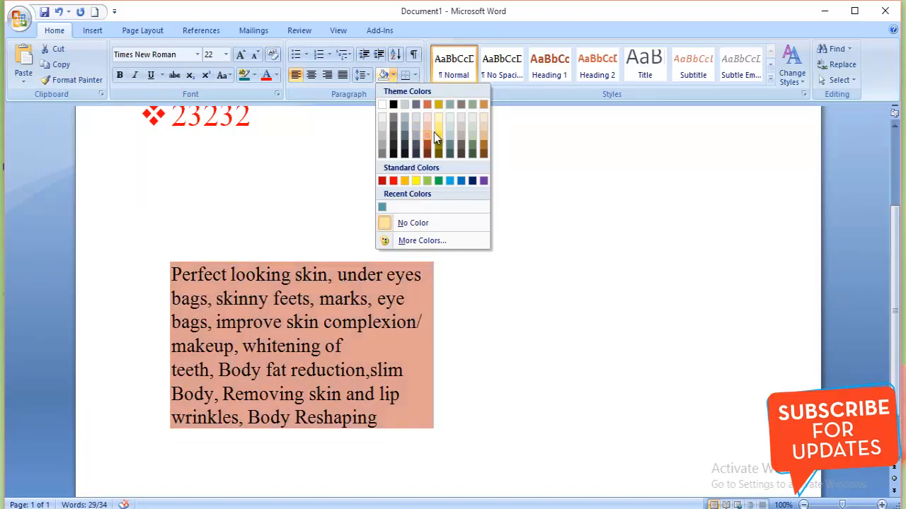
pyautogui.click(439, 125)
pyautogui.click(319, 212)
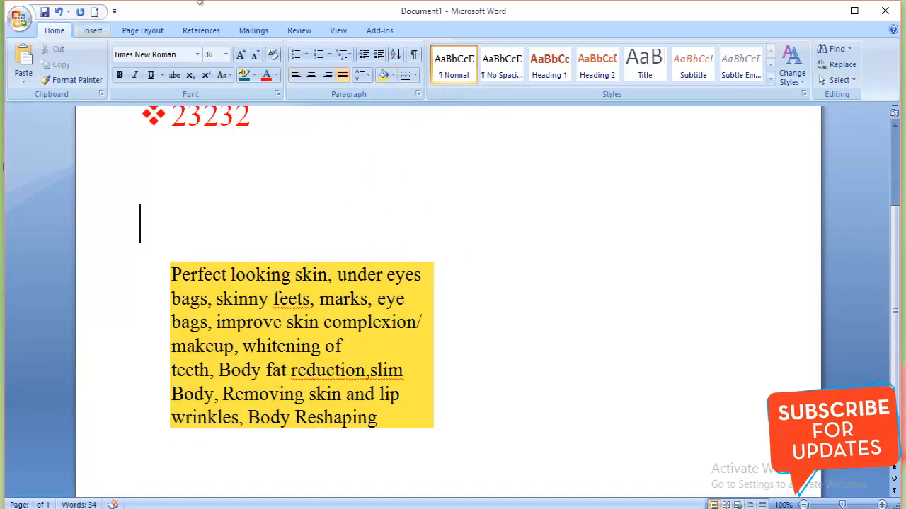
# Step: Add a bottom border and a right border to the blank line above the shaded paragraph
pyautogui.click(414, 75)
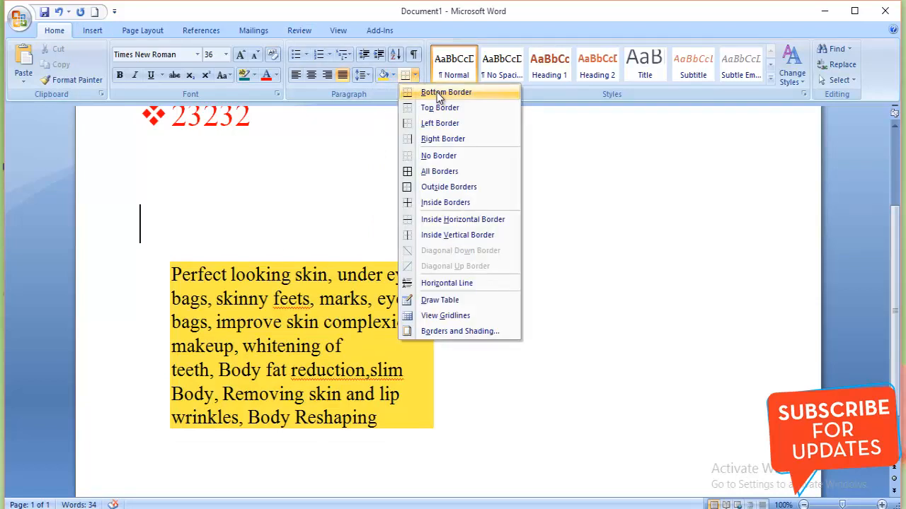
pyautogui.click(437, 92)
pyautogui.click(415, 75)
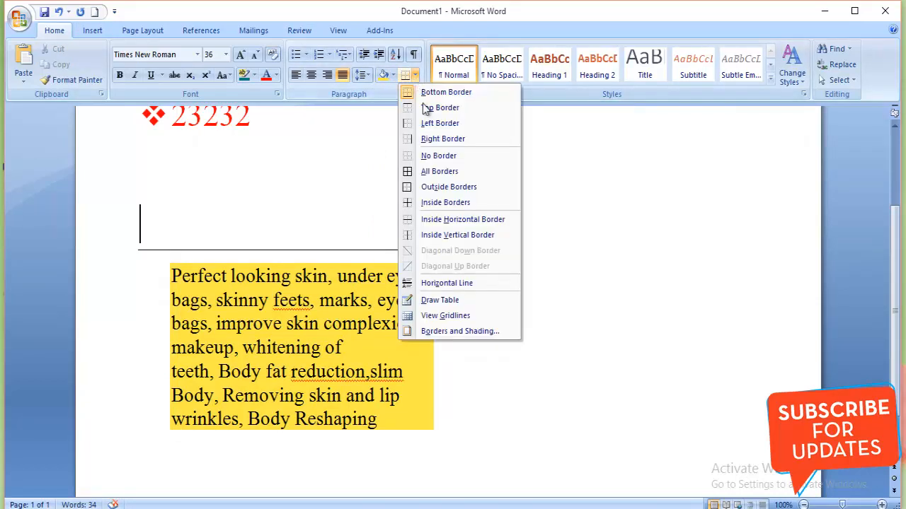
pyautogui.click(427, 139)
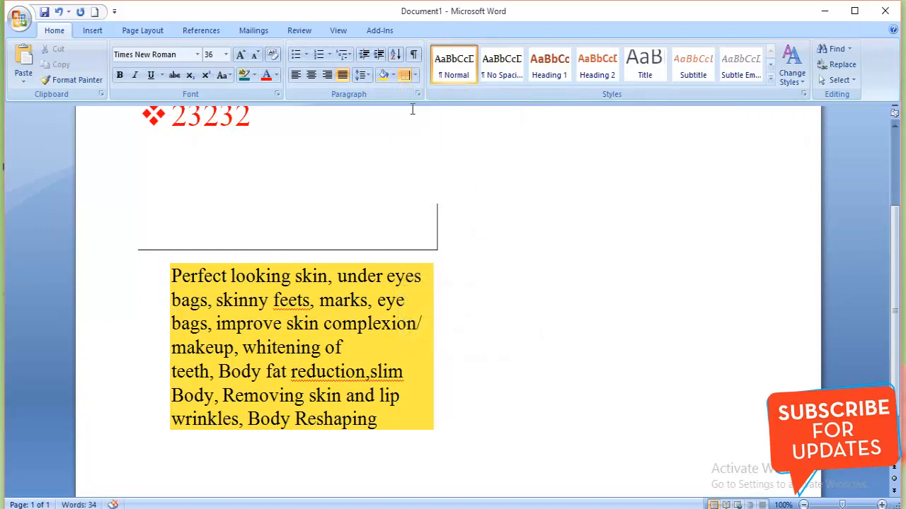
# Step: Insert a horizontal line in the partly bordered blank line, and apply all borders around it
pyautogui.click(413, 78)
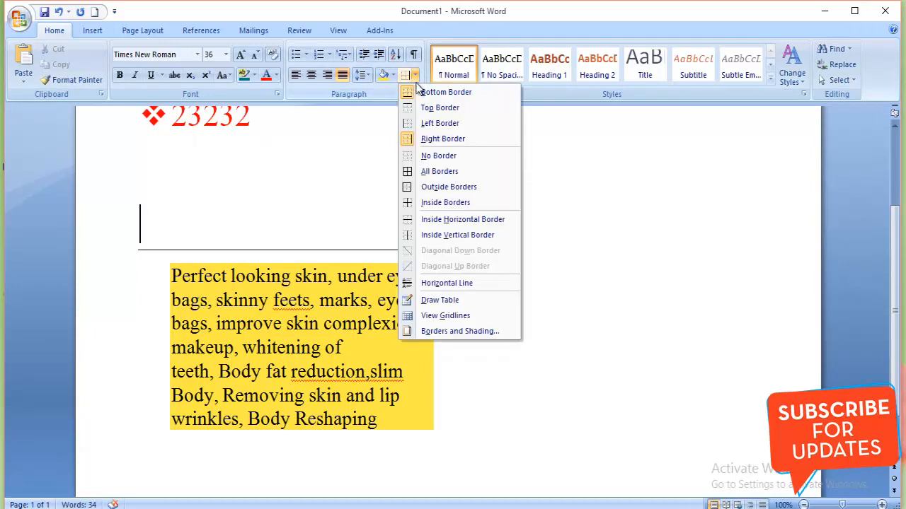
pyautogui.click(434, 284)
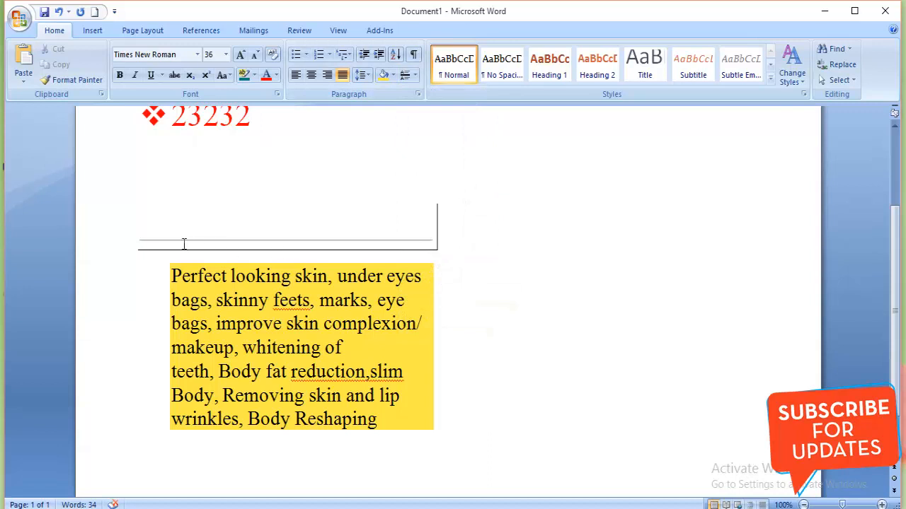
pyautogui.click(414, 75)
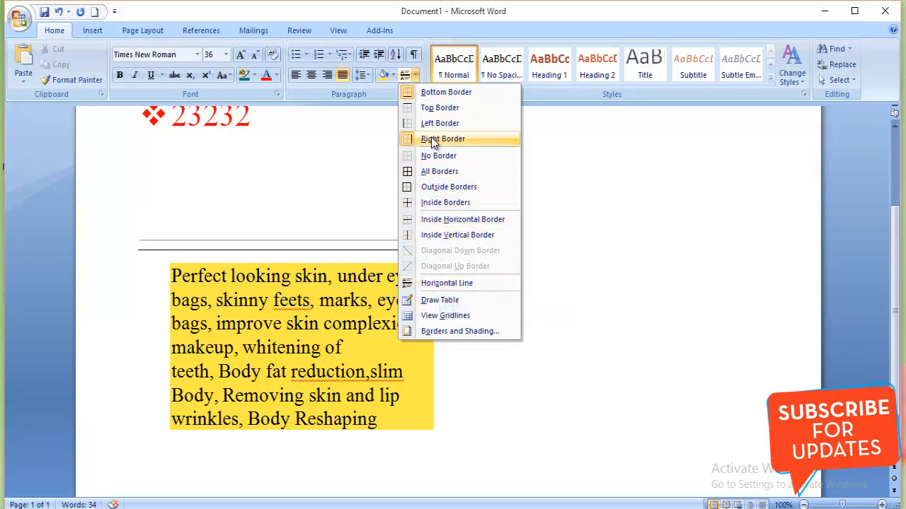
pyautogui.click(432, 177)
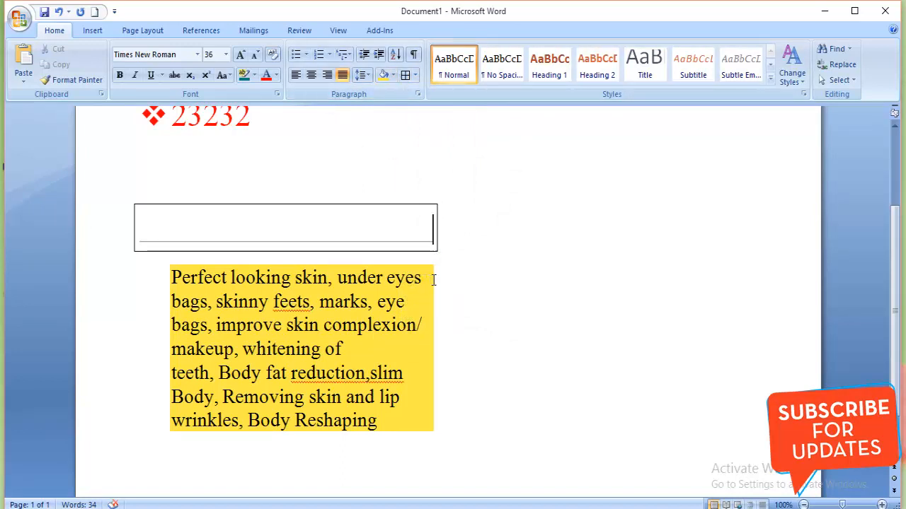
pyautogui.scroll(2, 433, 277)
pyautogui.scroll(-3, 420, 257)
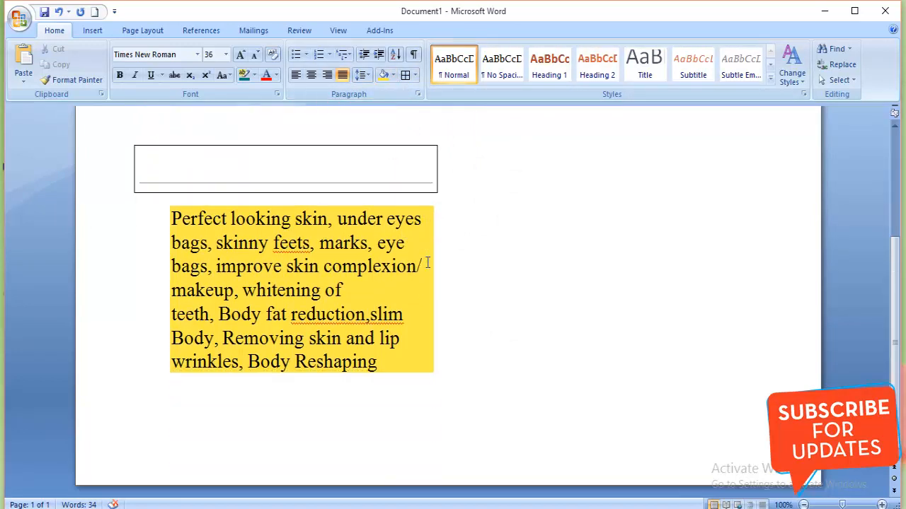